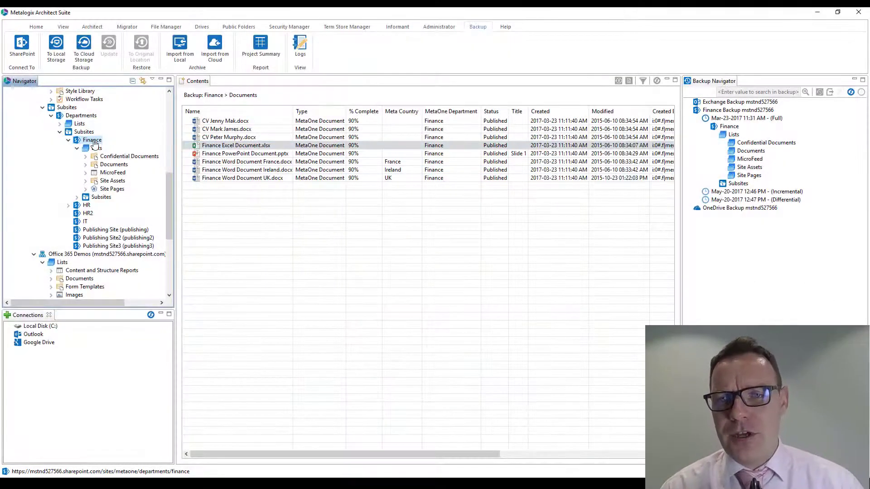
Start a new backup of the Finance subsite under Departments and expand its save location settings.
right_click(94, 142)
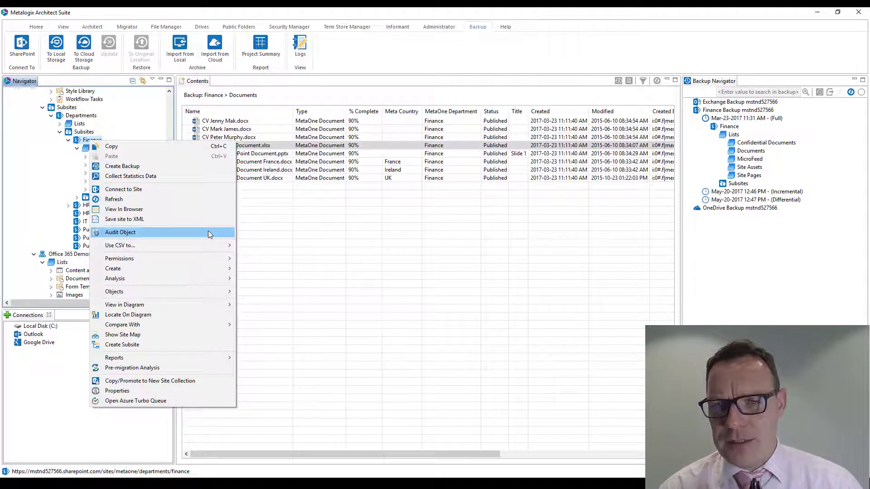
left_click(199, 166)
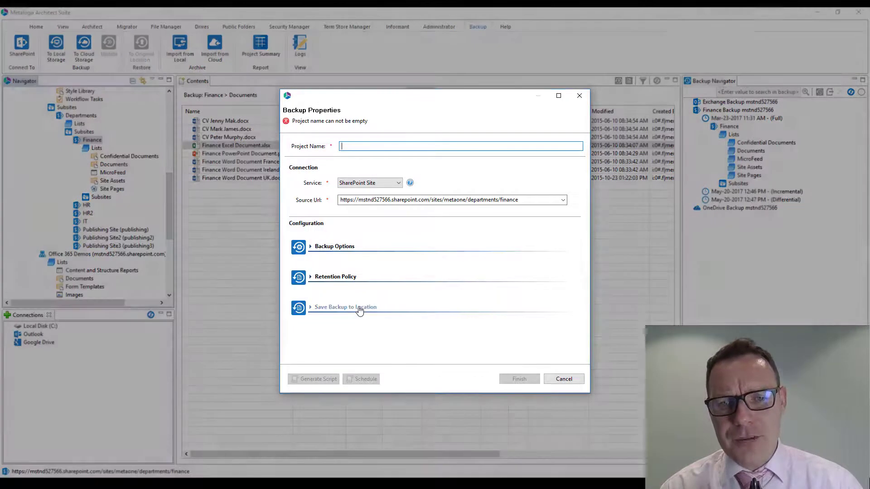
left_click(359, 307)
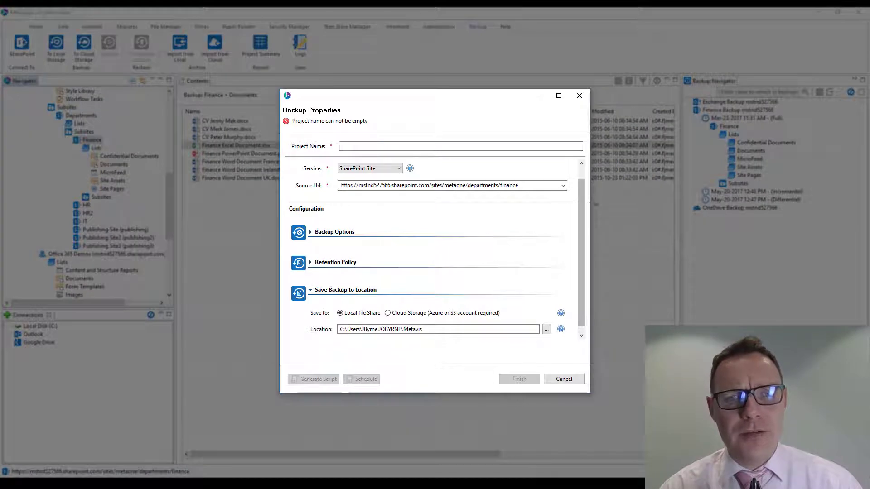
scroll(582, 203, "down", 1)
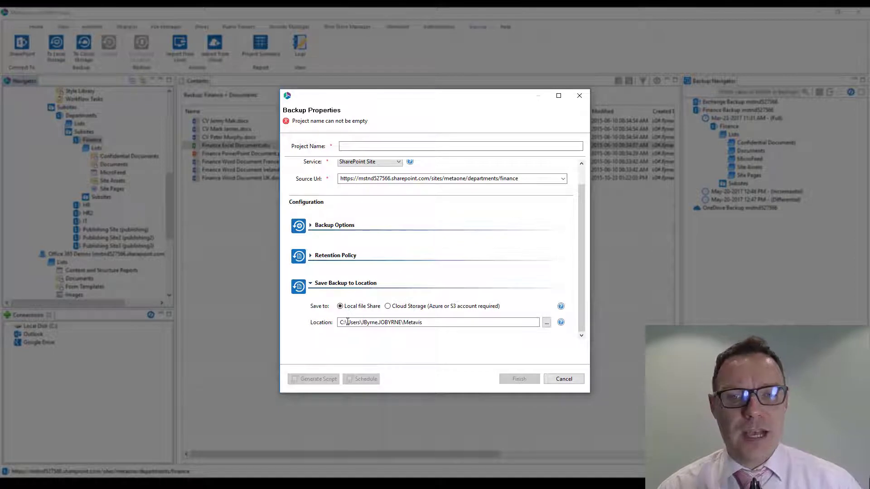
Replace the local file share location of the backup with the network path prefix \\.
left_click(348, 322)
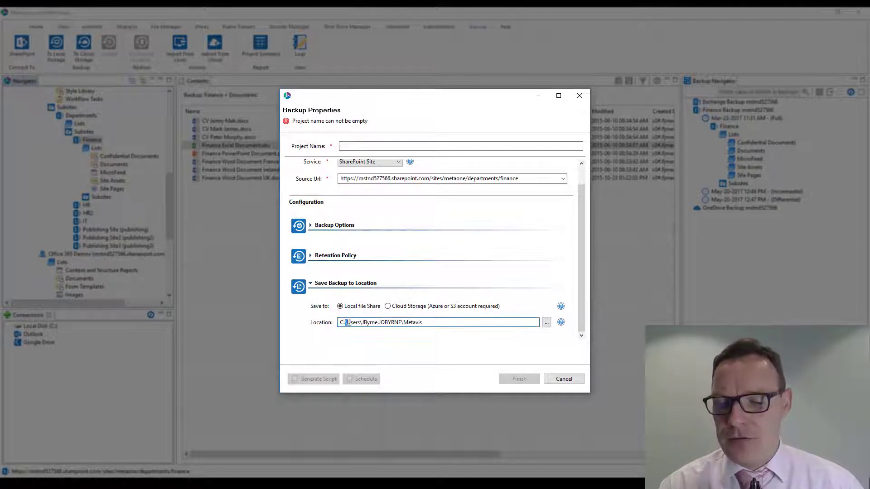
left_click_drag(435, 322, 194, 310)
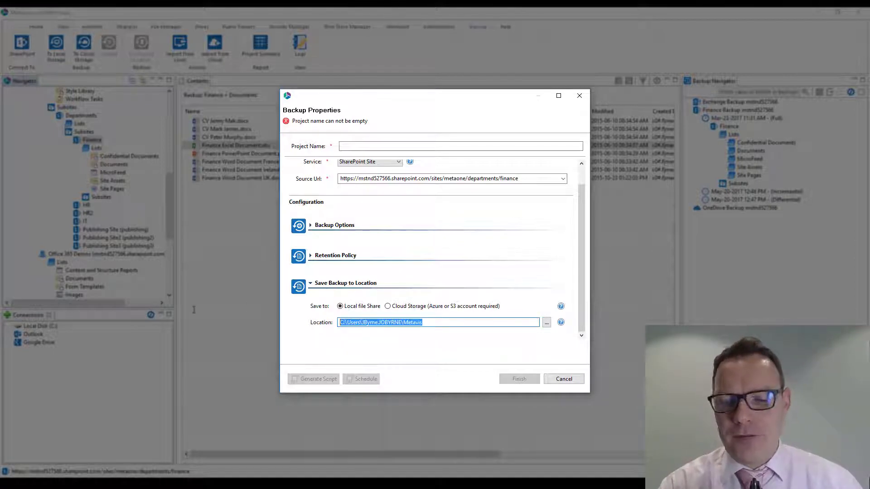
type("\\\\")
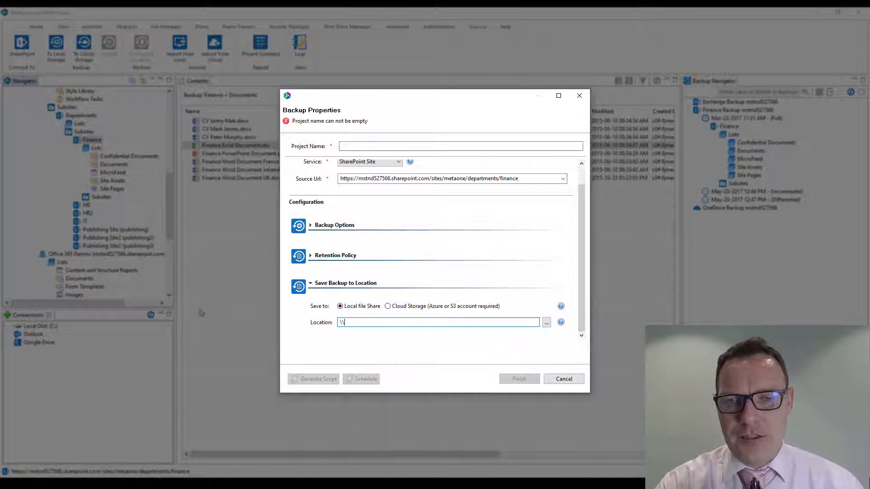
Save the backup to cloud storage with Azure as the provider and open the Azure storage account connection form.
left_click(387, 306)
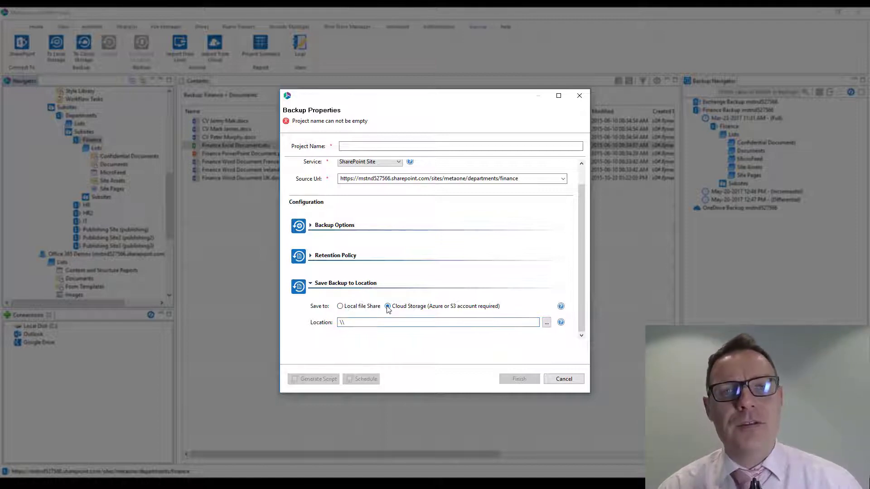
left_click(547, 323)
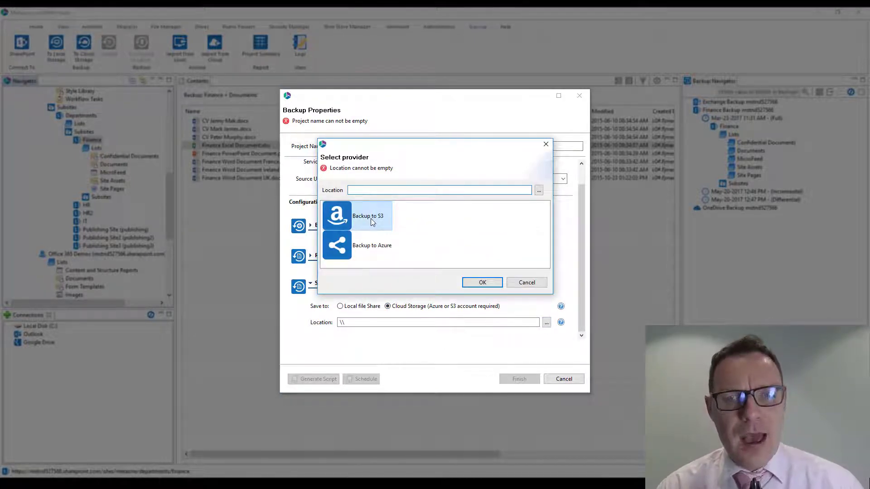
double_click(367, 248)
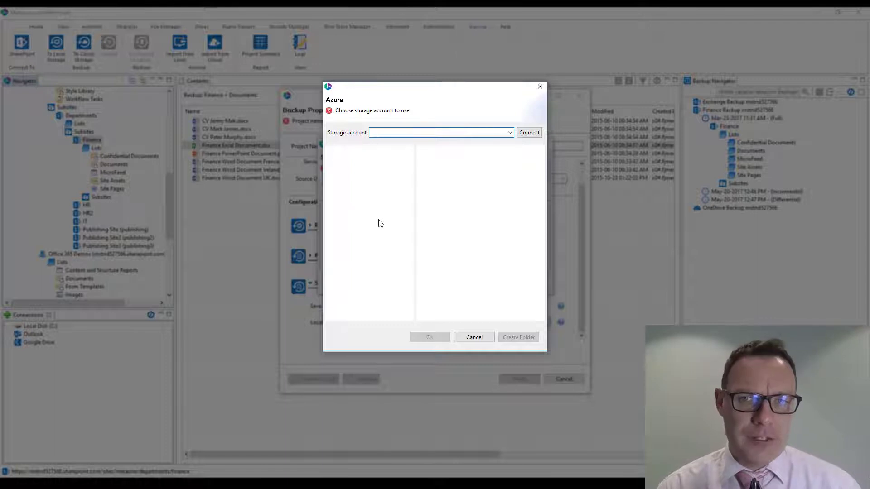
left_click(528, 133)
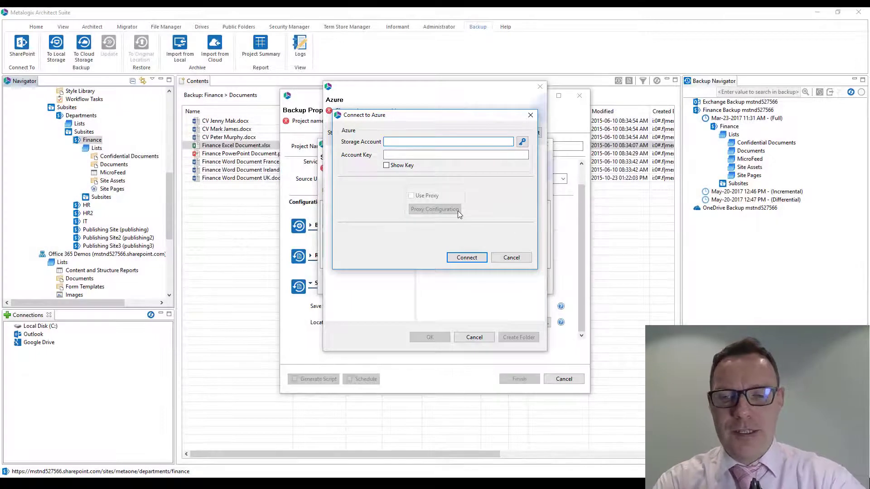
key("super+r")
type("www.azure")
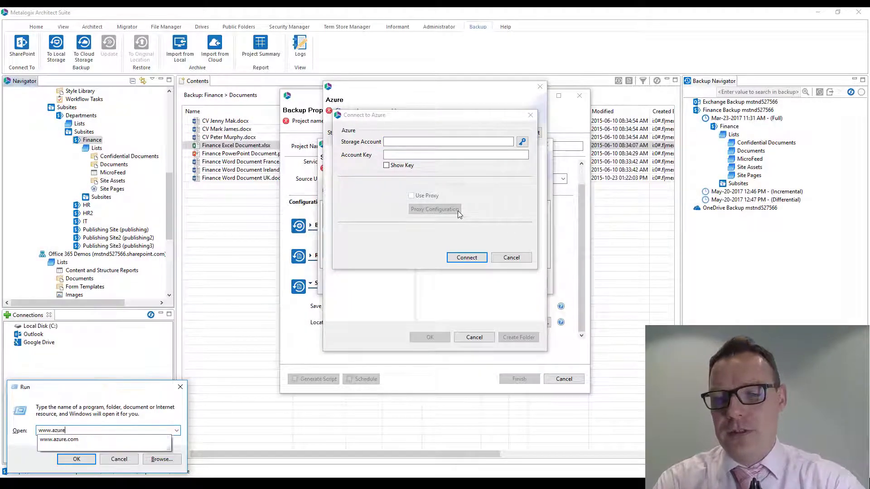
type(".com")
key("Return")
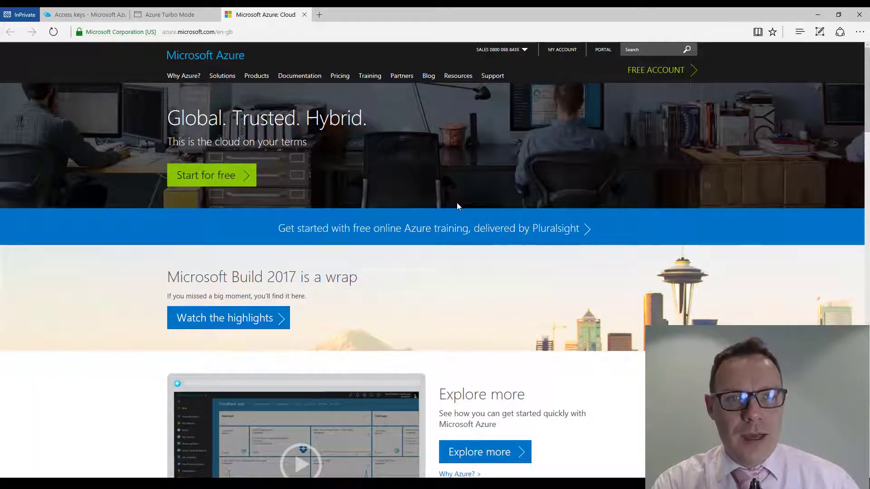
left_click(570, 50)
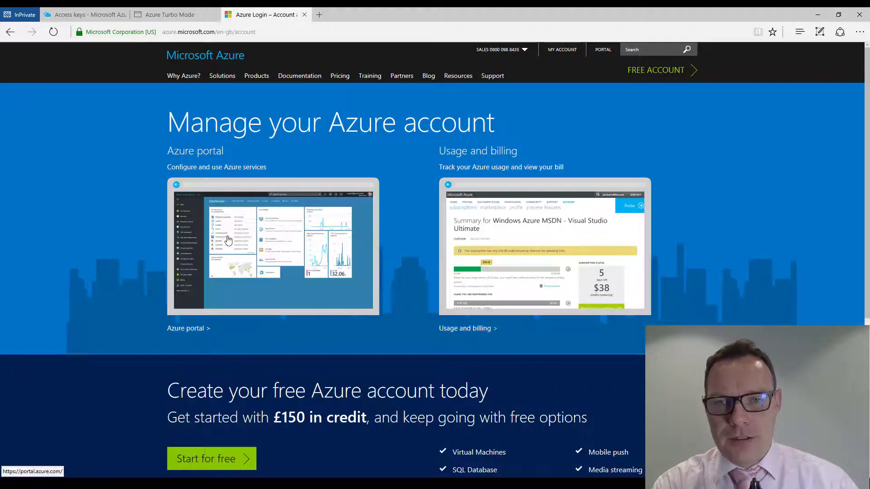
left_click(280, 238)
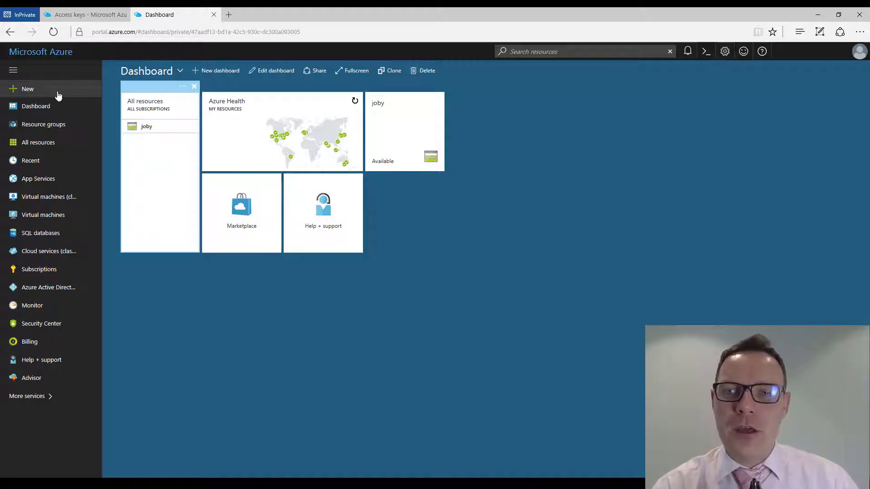
Start creating a blob, file, table and queue storage account named examplecloudstorage.
left_click(25, 90)
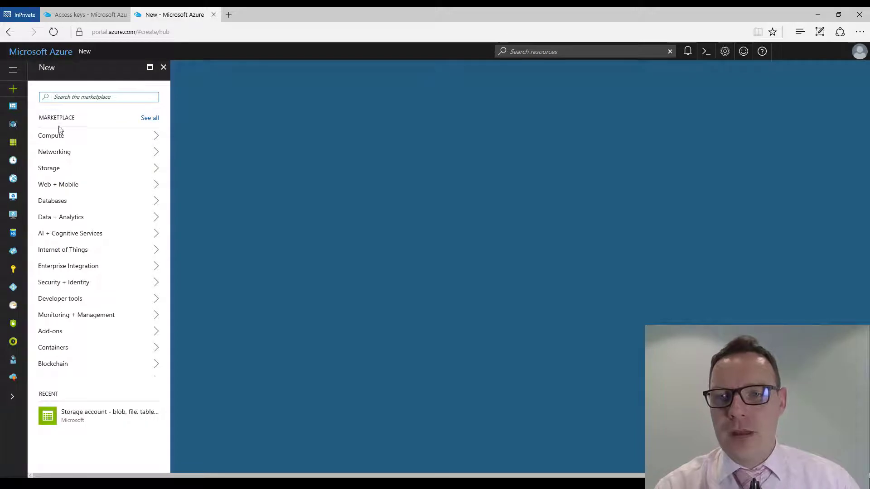
left_click(75, 171)
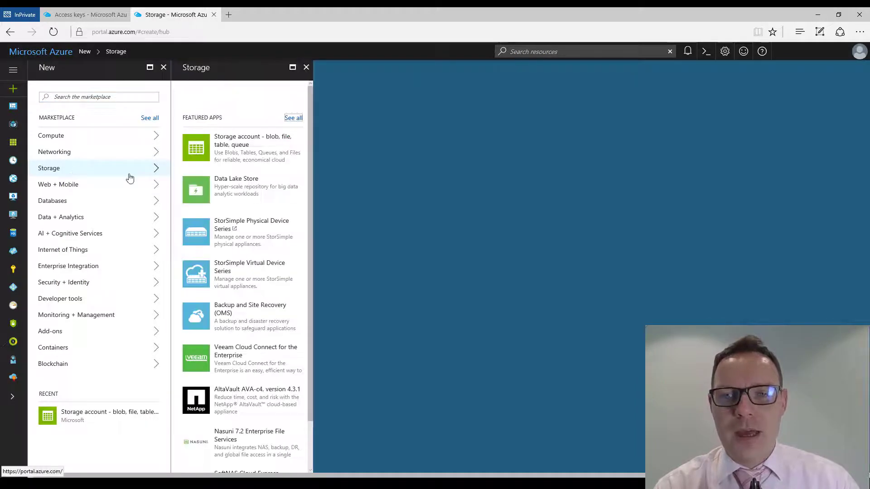
left_click(266, 151)
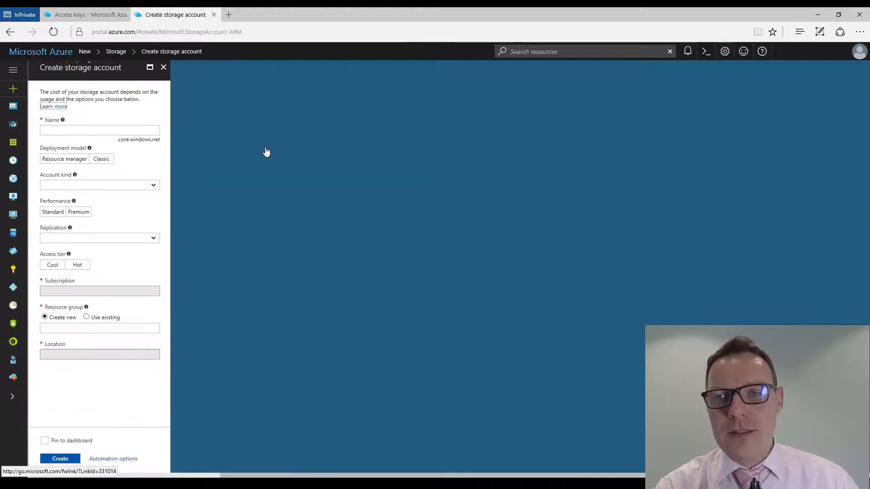
left_click(60, 131)
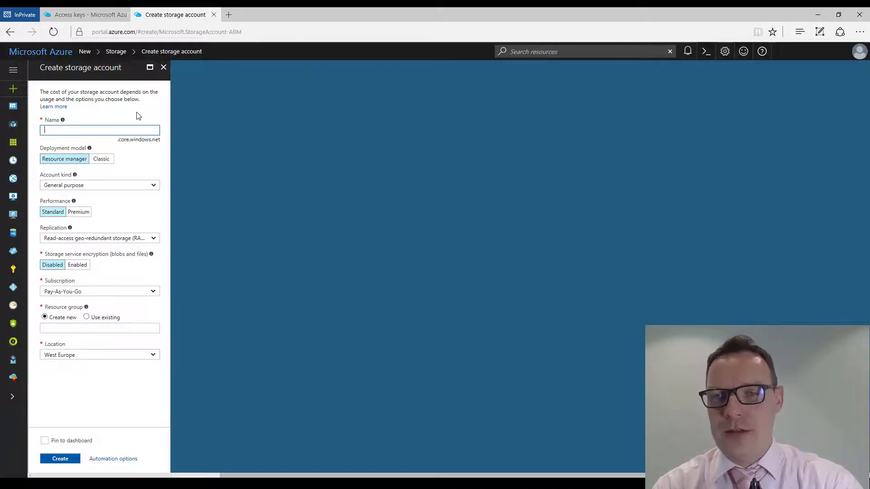
type("example")
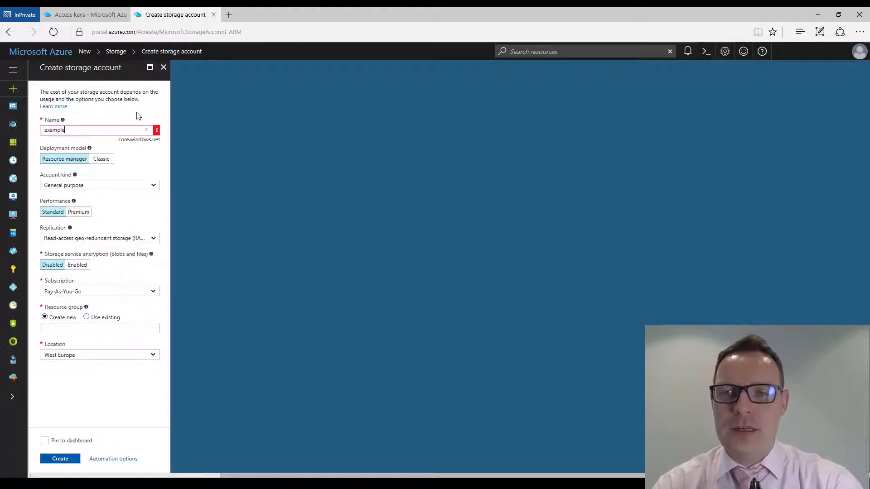
type("cloud")
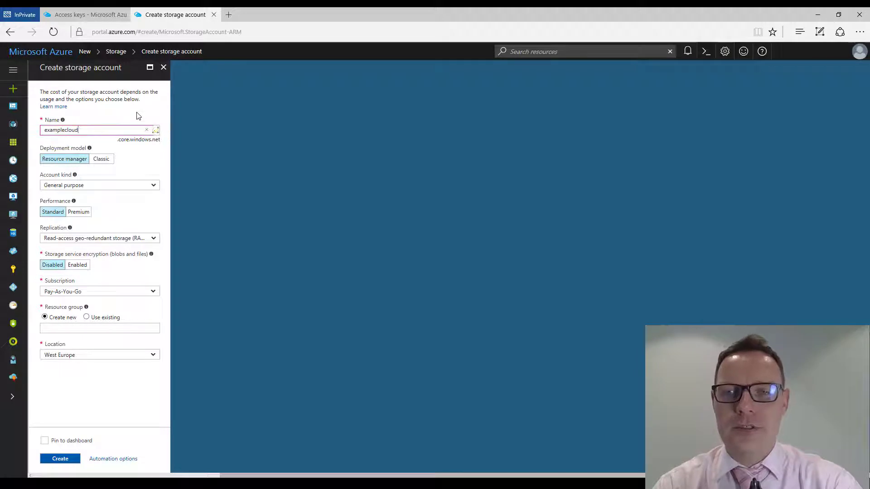
type("storage")
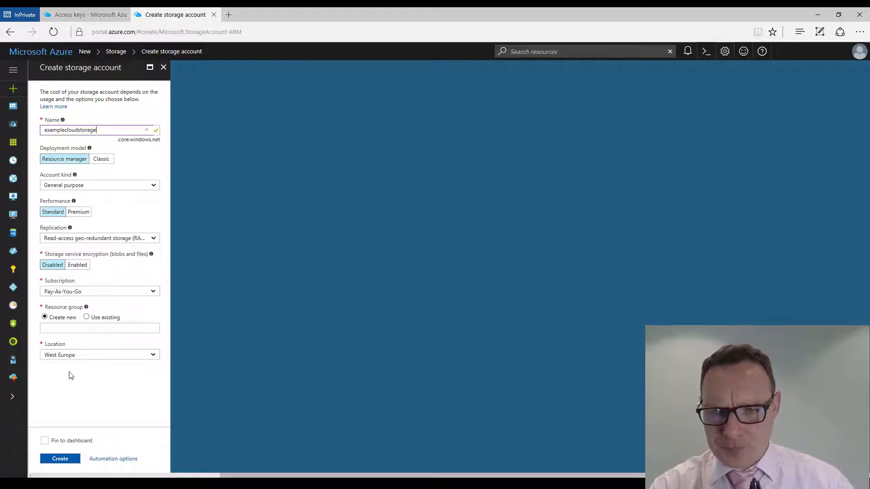
Assign the existing resource group resourcegroup, pin the storage account to the dashboard and create it.
left_click(86, 318)
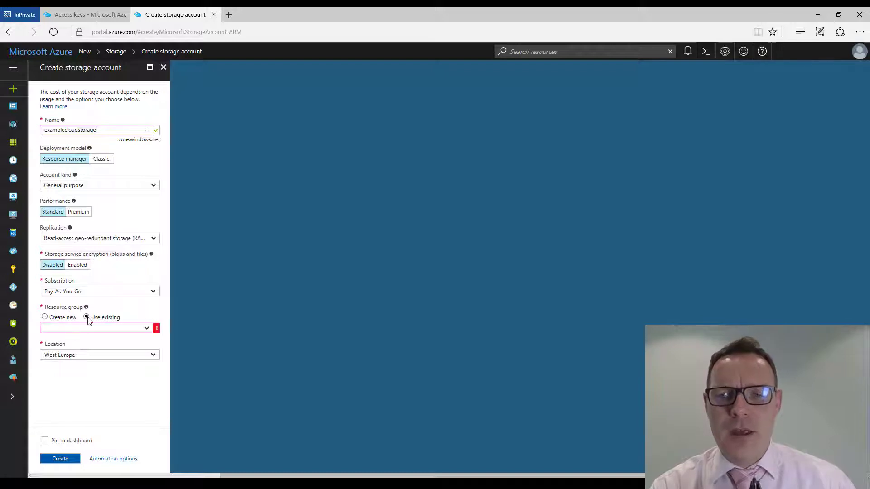
left_click(148, 330)
left_click(81, 341)
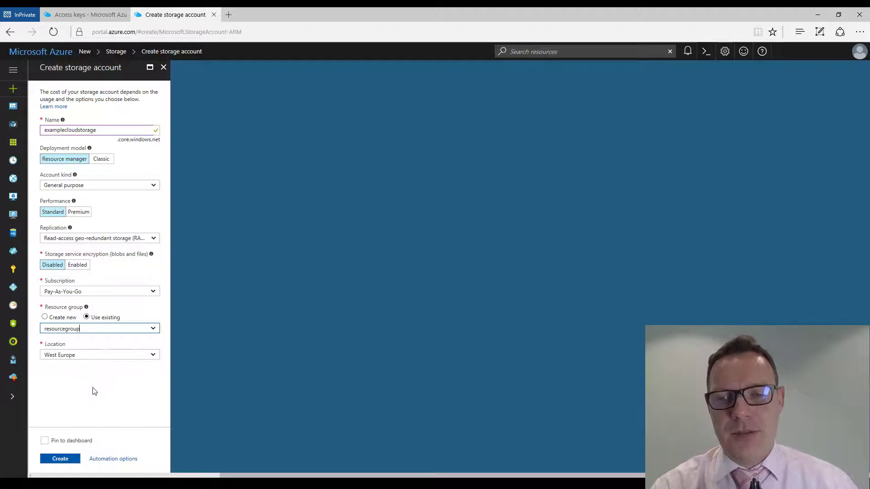
left_click(46, 441)
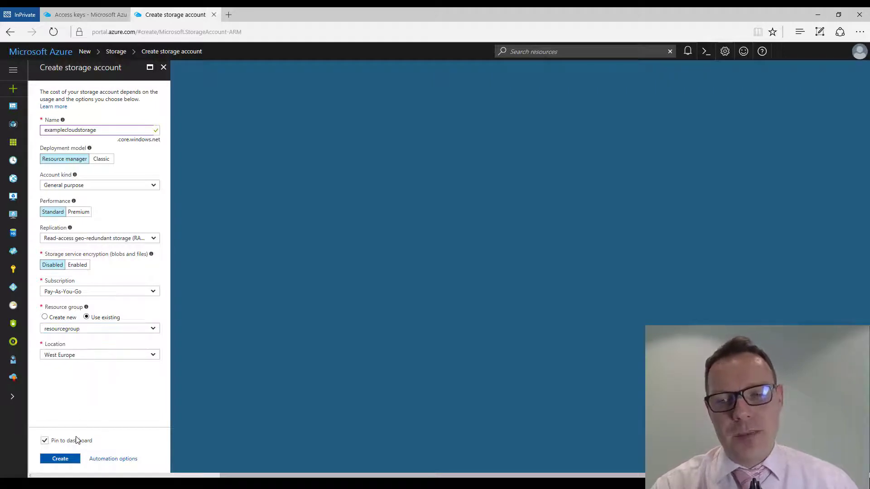
left_click(61, 459)
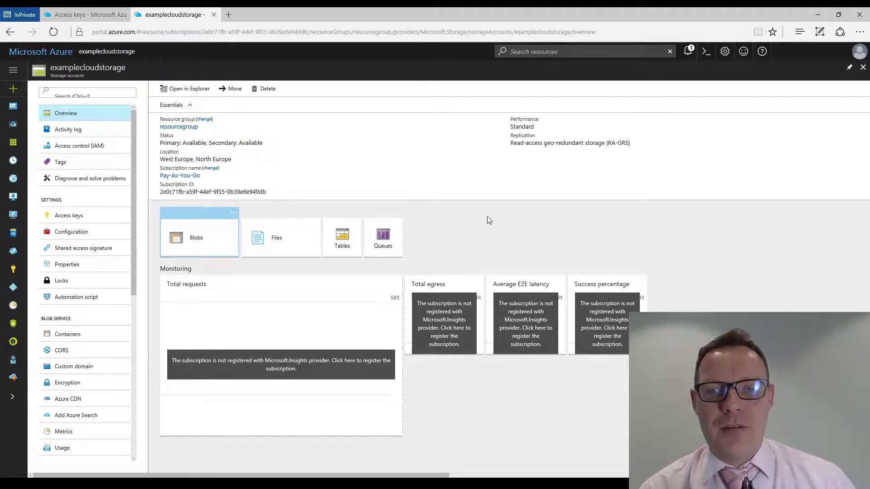
Create a blob container named examplebackup with access type Container in the examplecloudstorage account.
left_click(187, 239)
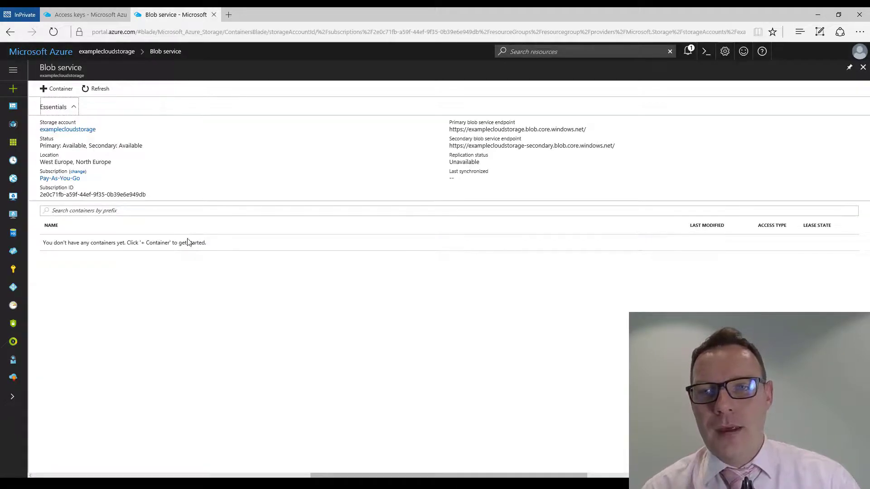
left_click(59, 92)
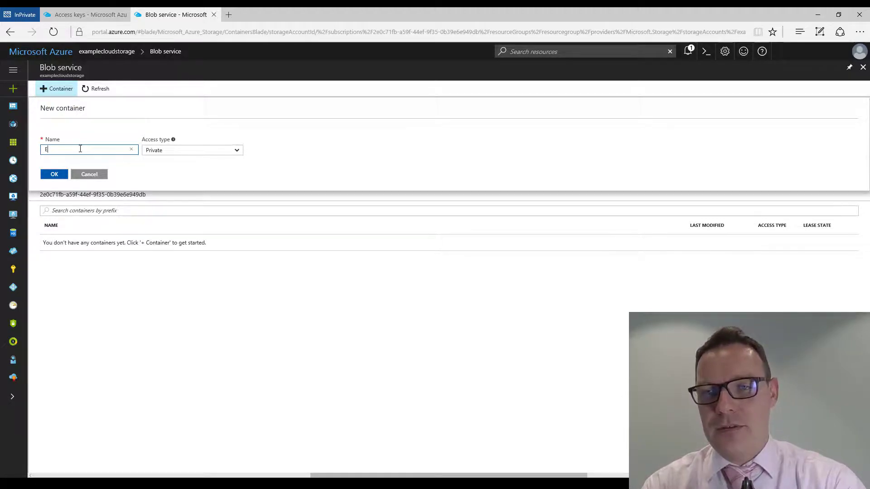
type("xamplebackup")
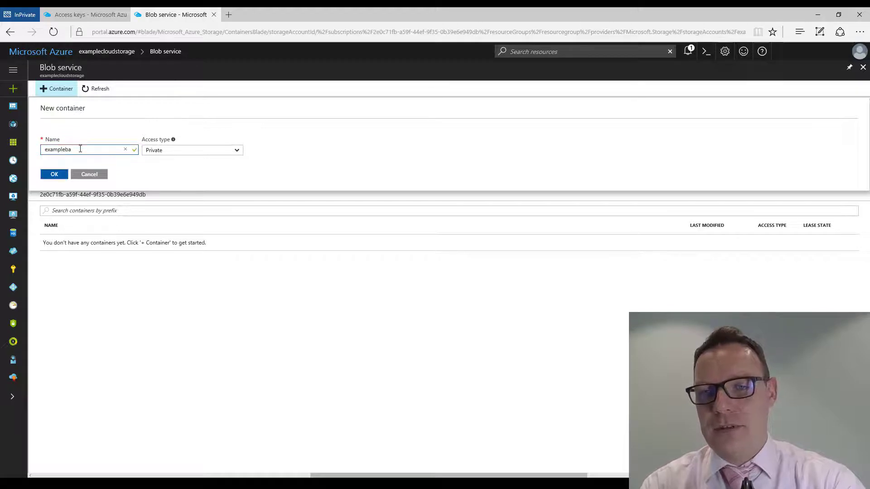
left_click(235, 150)
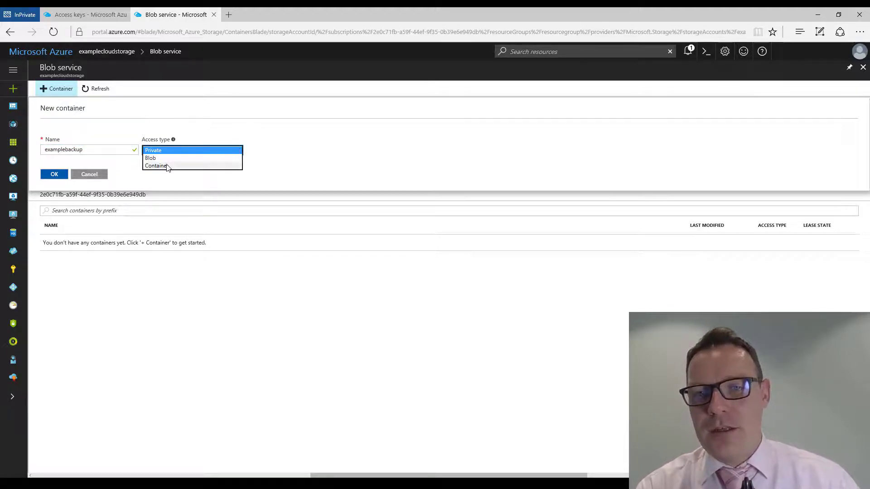
left_click(166, 167)
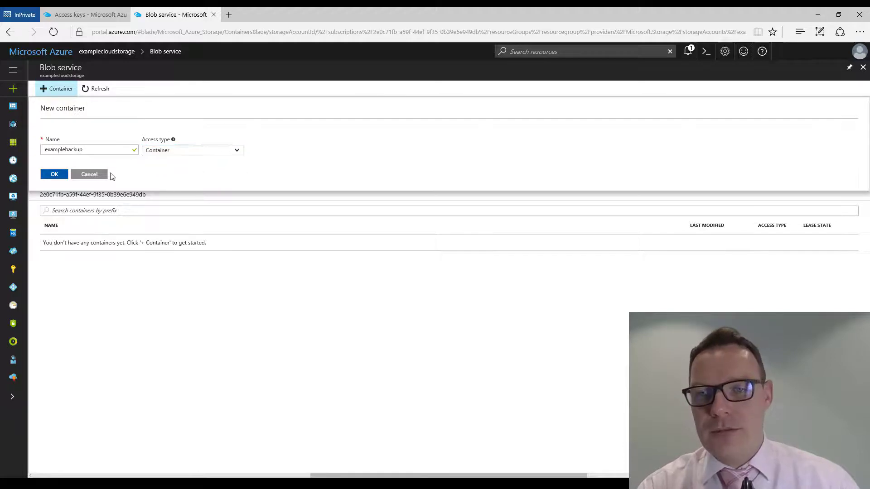
left_click(54, 175)
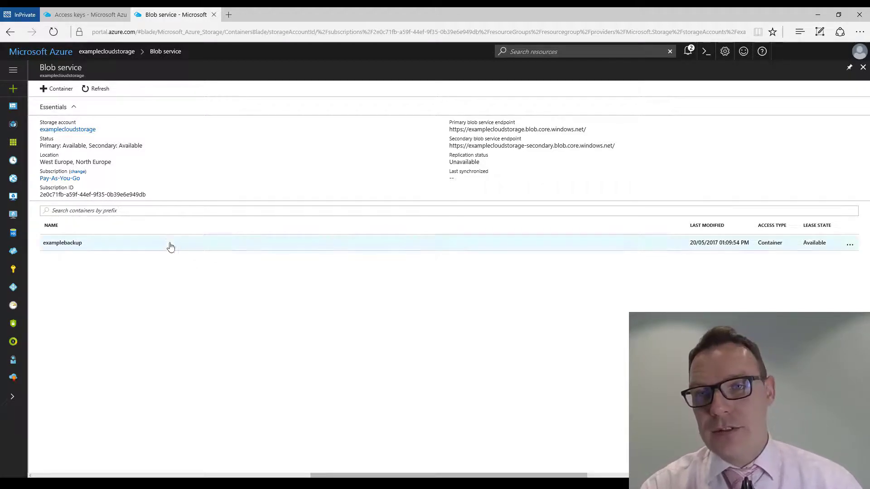
Open the access keys of the examplecloudstorage account from the dashboard and select the key1 value.
left_click(23, 53)
left_click(401, 199)
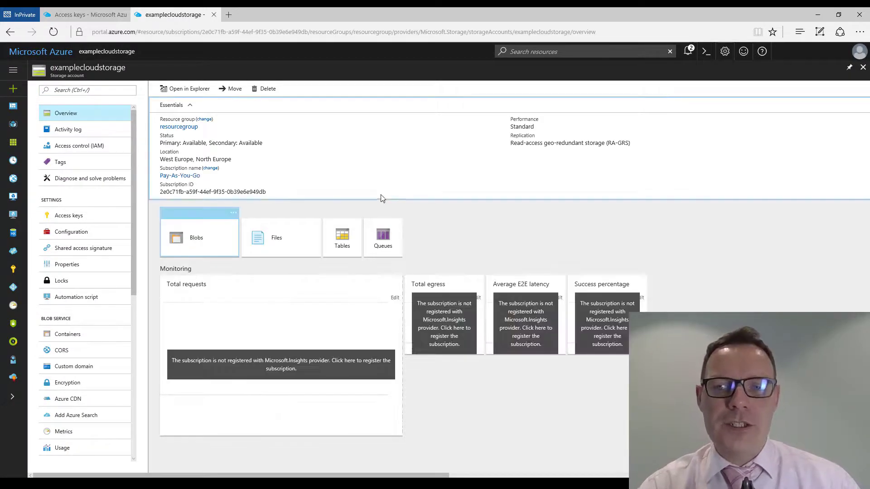
left_click(78, 218)
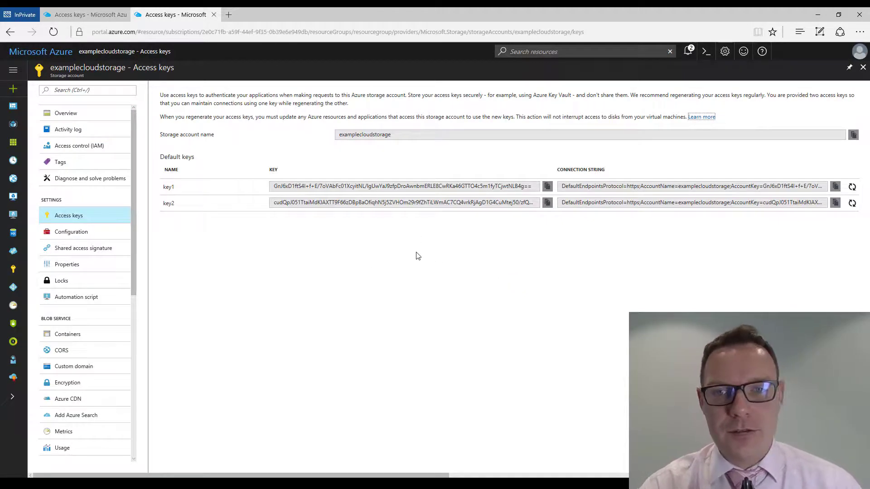
left_click(417, 189)
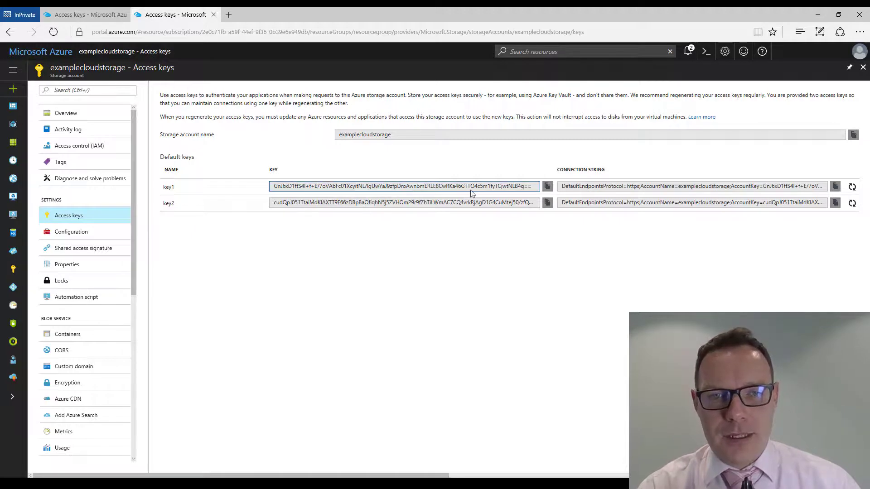
Copy the key1 access key and paste it as the account key in Metalogix's Azure connection dialog.
left_click(547, 187)
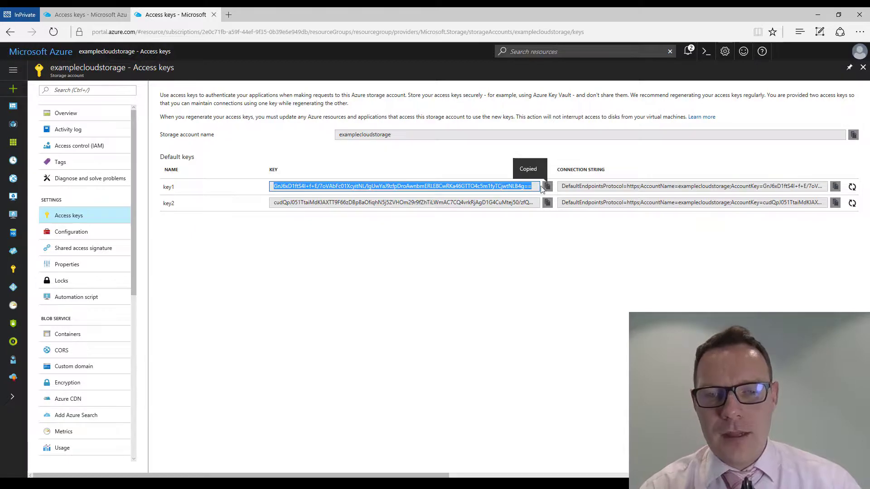
key("super+Tab")
key("Return")
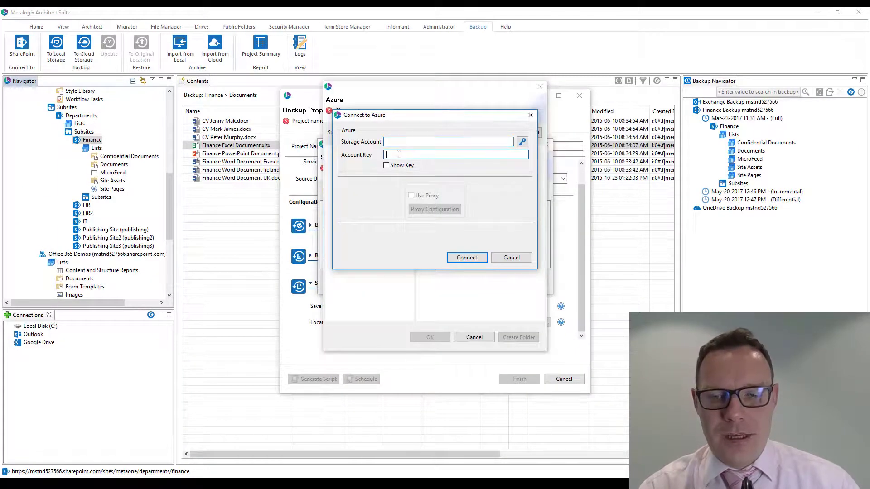
key("ctrl+v")
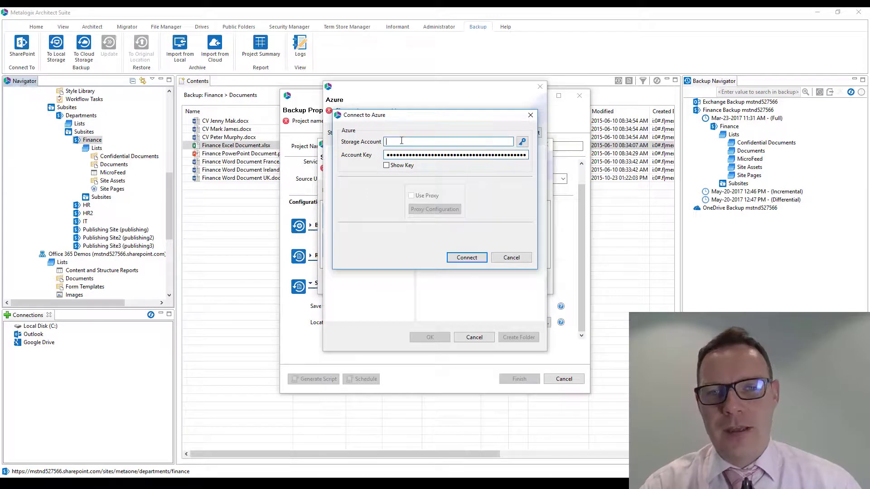
Copy the storage account name examplecloudstorage from the Azure portal into Metalogix's storage account field and connect.
key("alt+Tab")
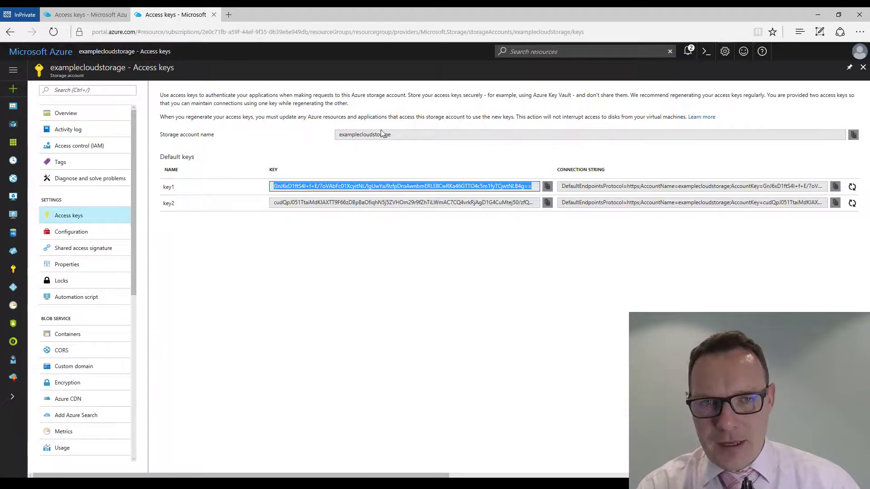
double_click(392, 136)
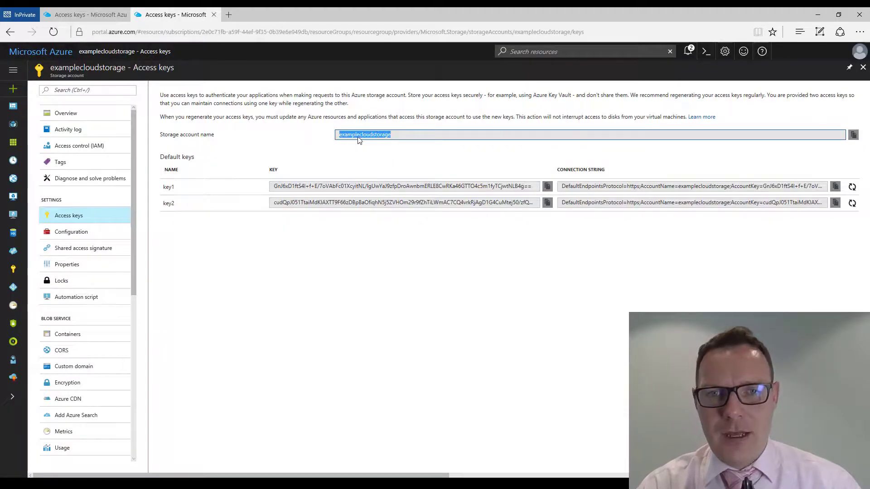
key("alt+Tab")
key("ctrl+v")
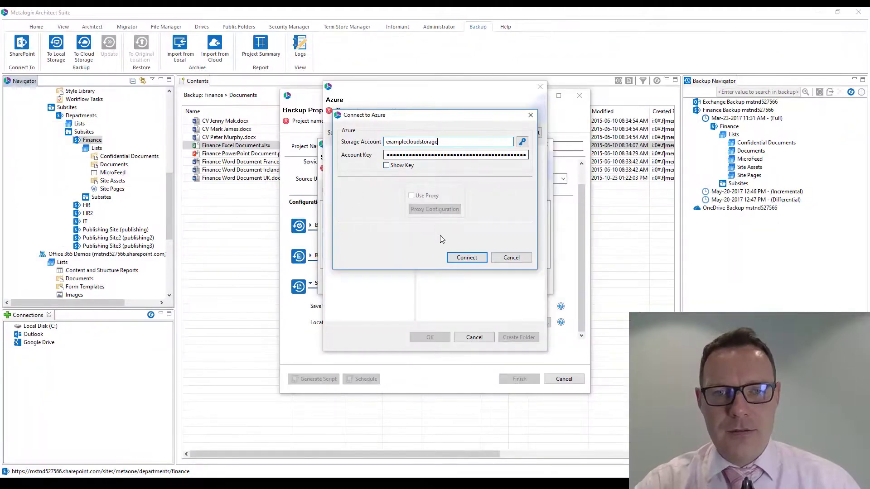
left_click(462, 258)
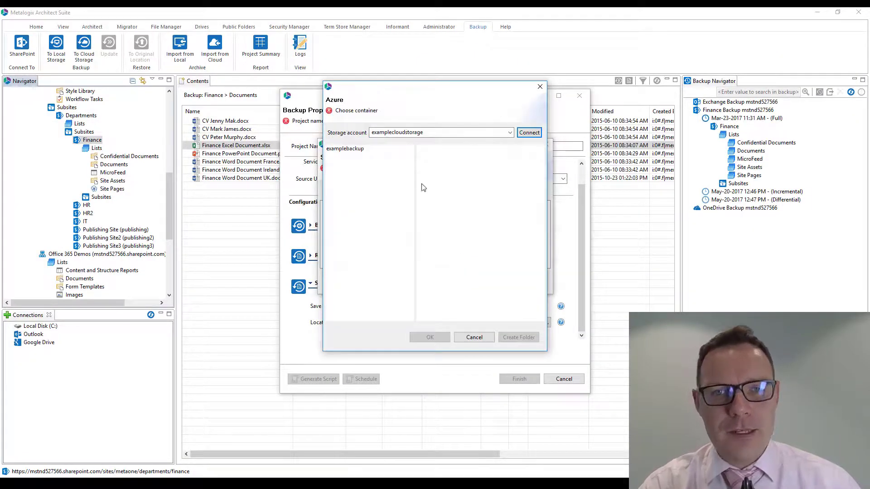
Create a folder named Example Backup in the examplebackup container.
left_click(350, 150)
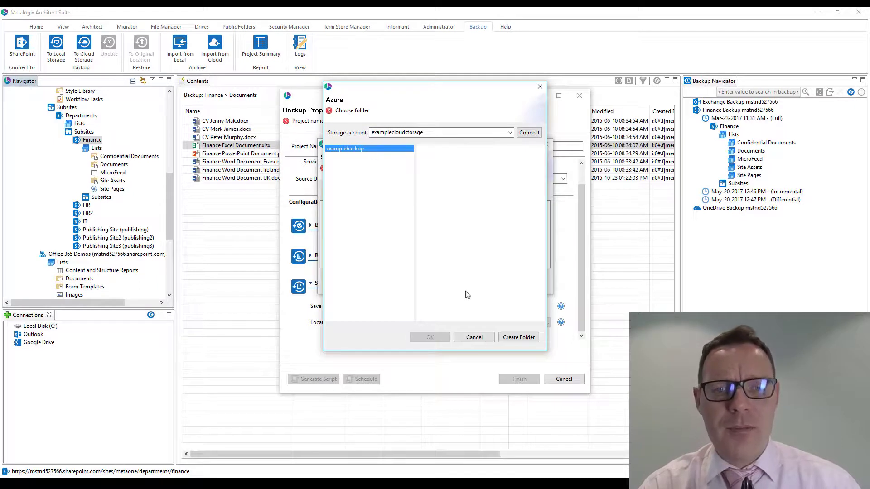
left_click(518, 337)
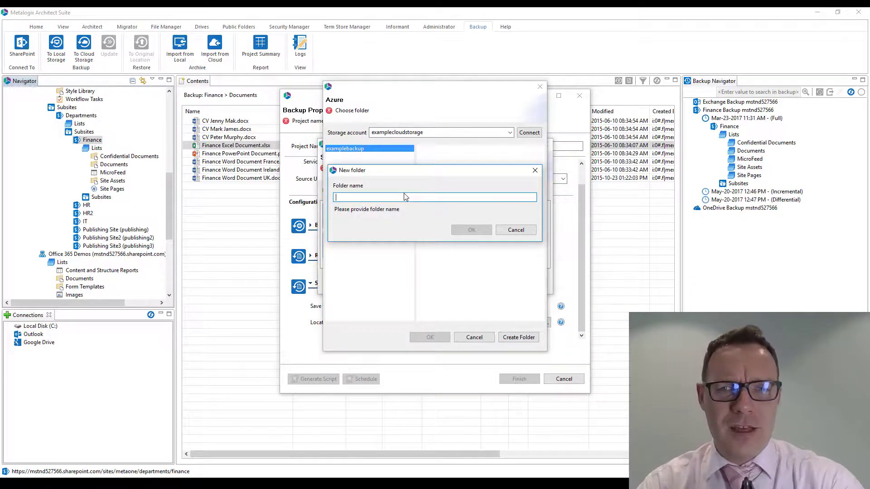
type("Example BA")
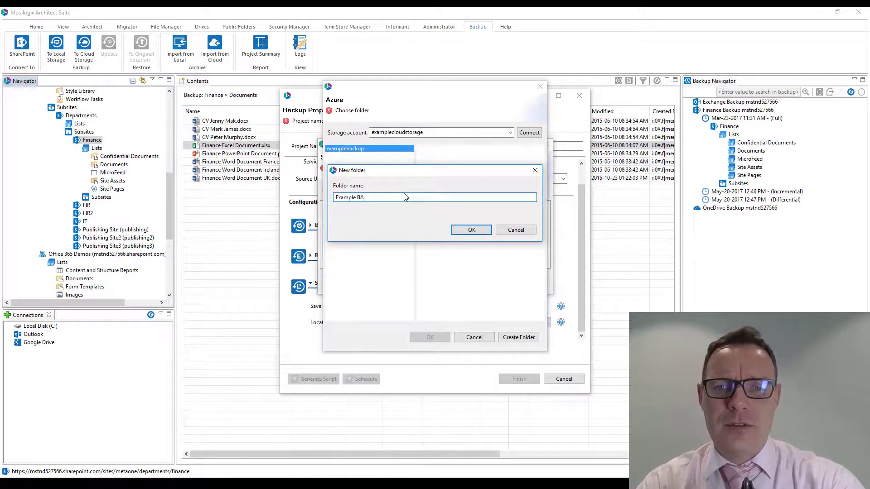
type("ckup")
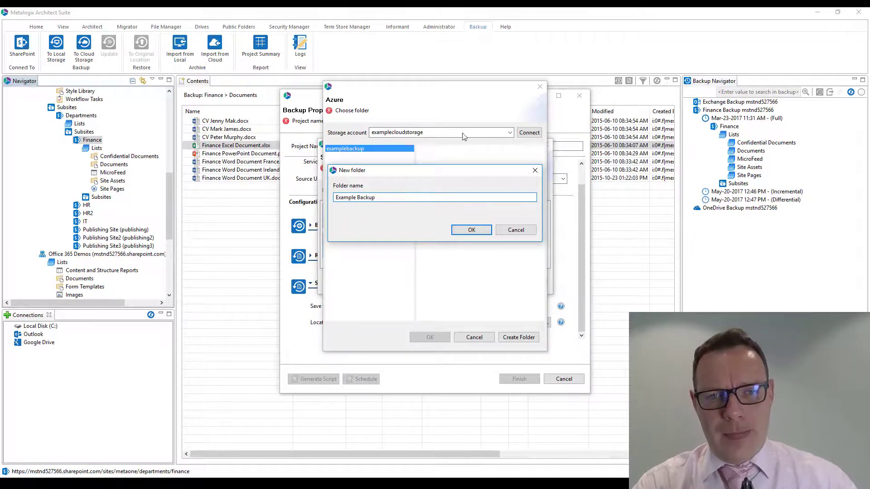
left_click(471, 230)
Choose the Example Backup folder as the Azure backup location and confirm the provider selection.
left_click(455, 150)
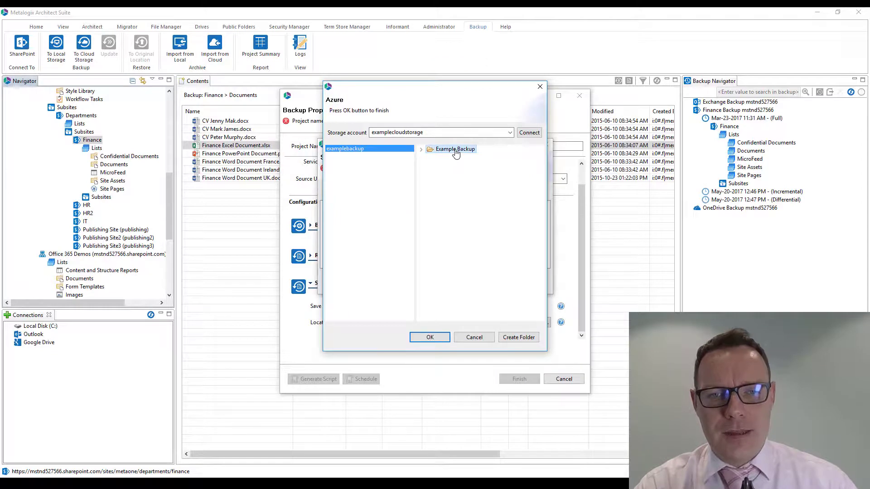
left_click(430, 337)
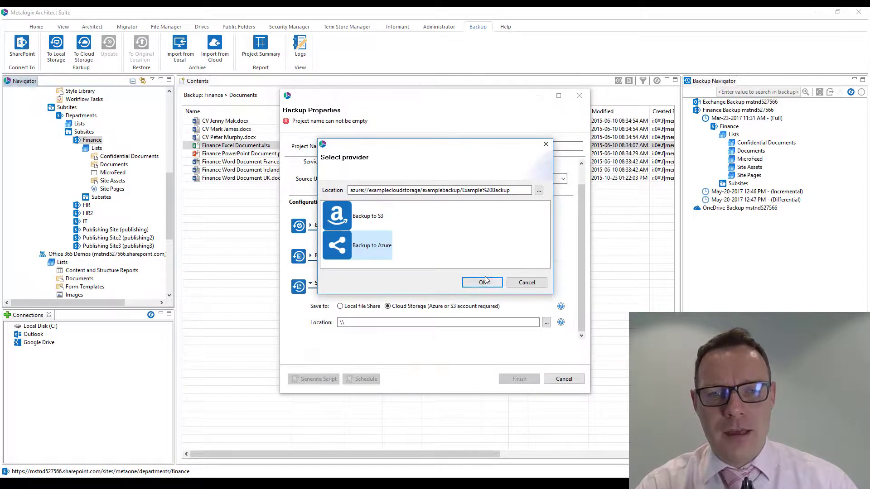
left_click(484, 282)
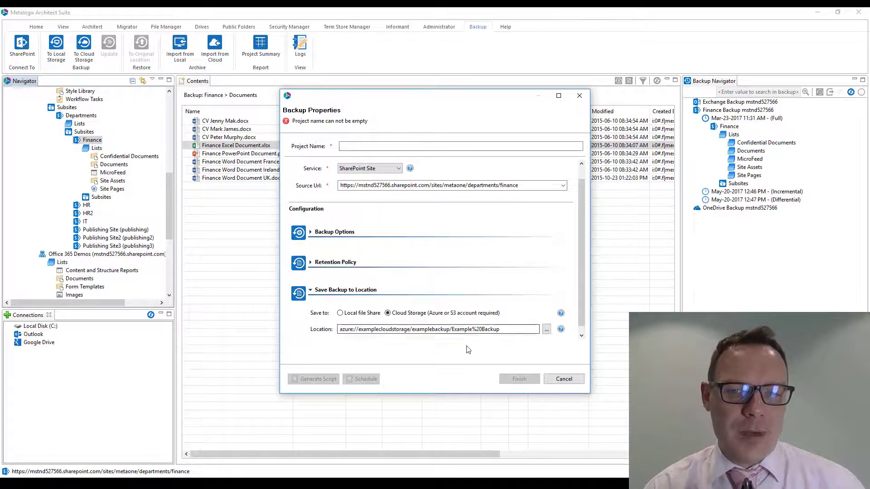